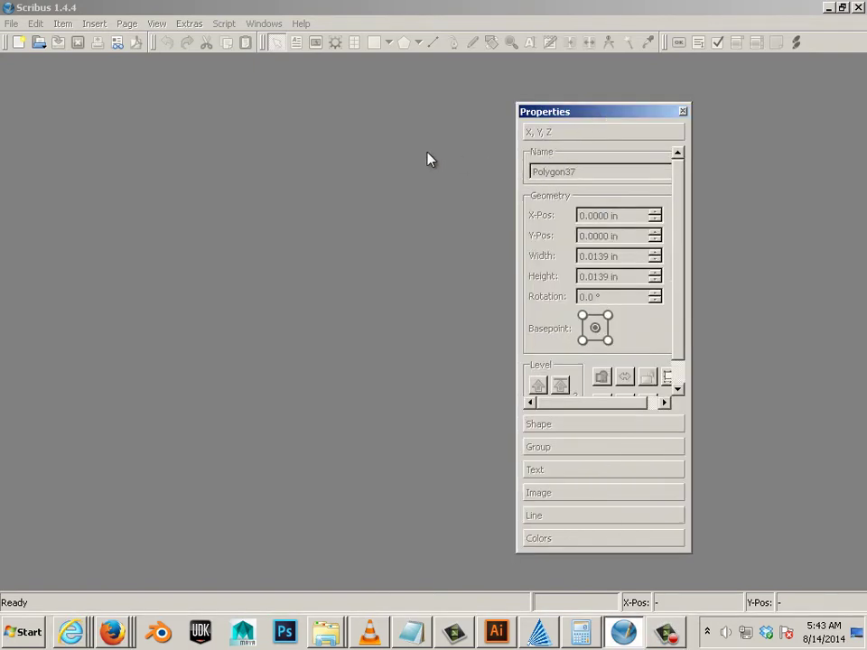
Start a new document and set its default unit to inches
click(11, 25)
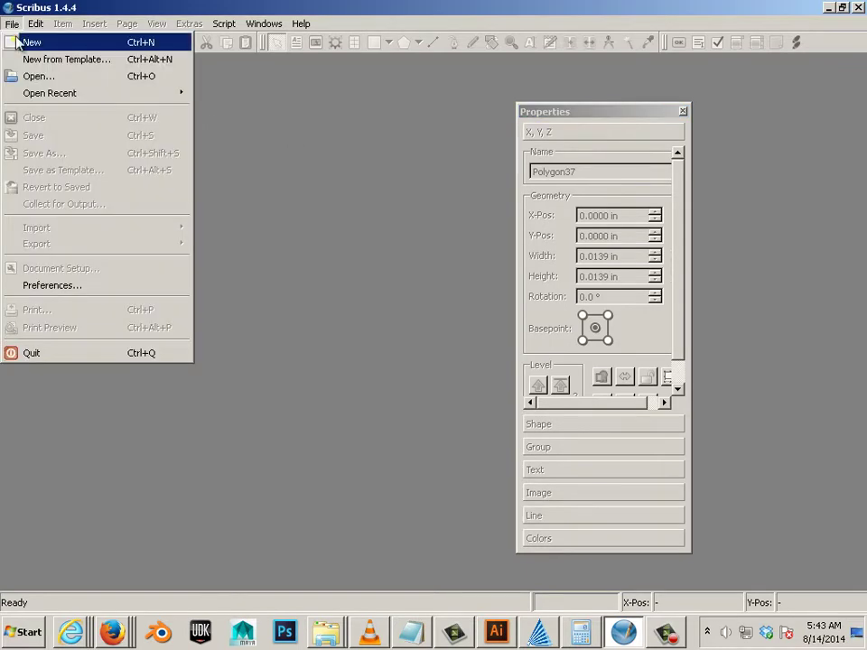
click(31, 43)
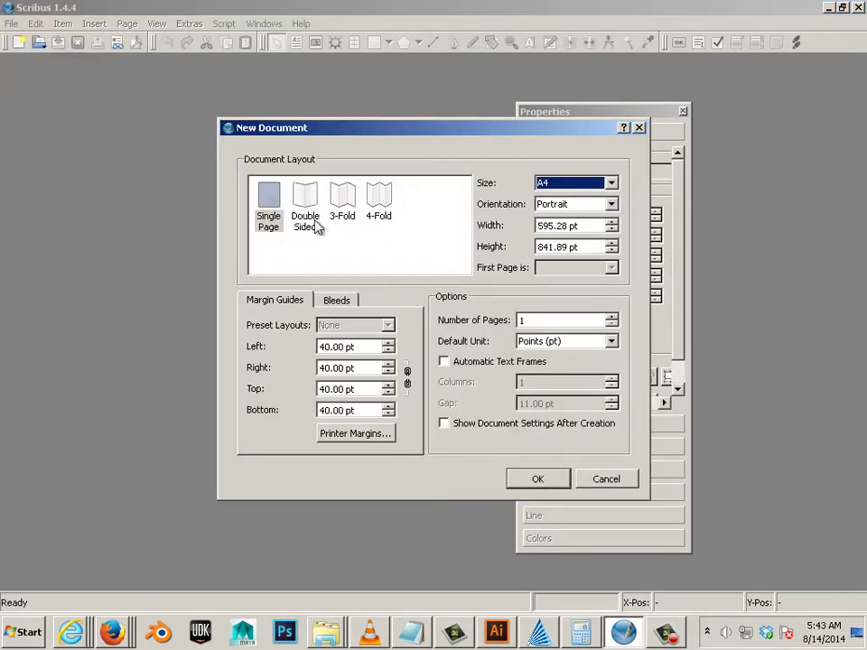
click(612, 343)
click(588, 379)
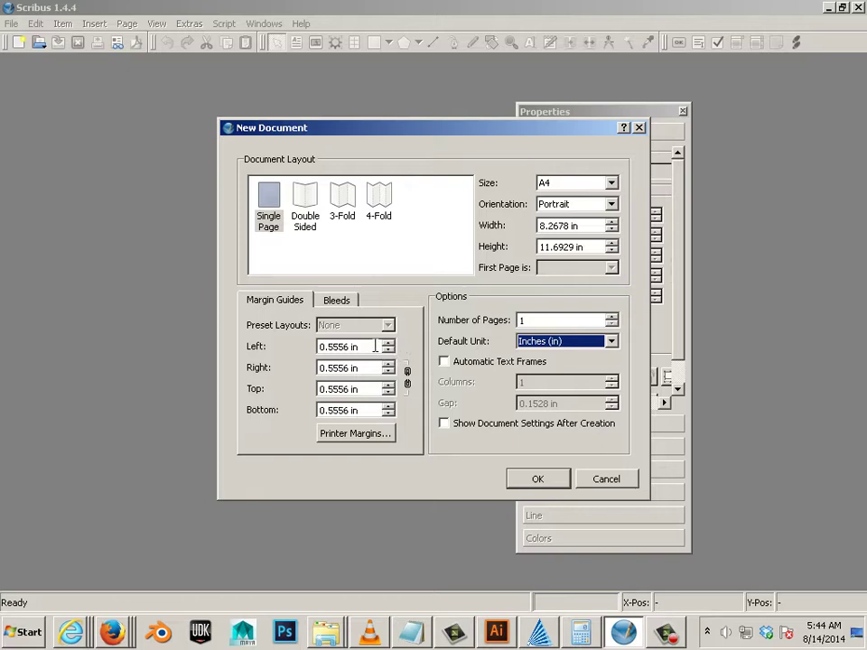
Set all four margins to 0.125 inch by linking them to the left margin
drag(372, 348, 325, 348)
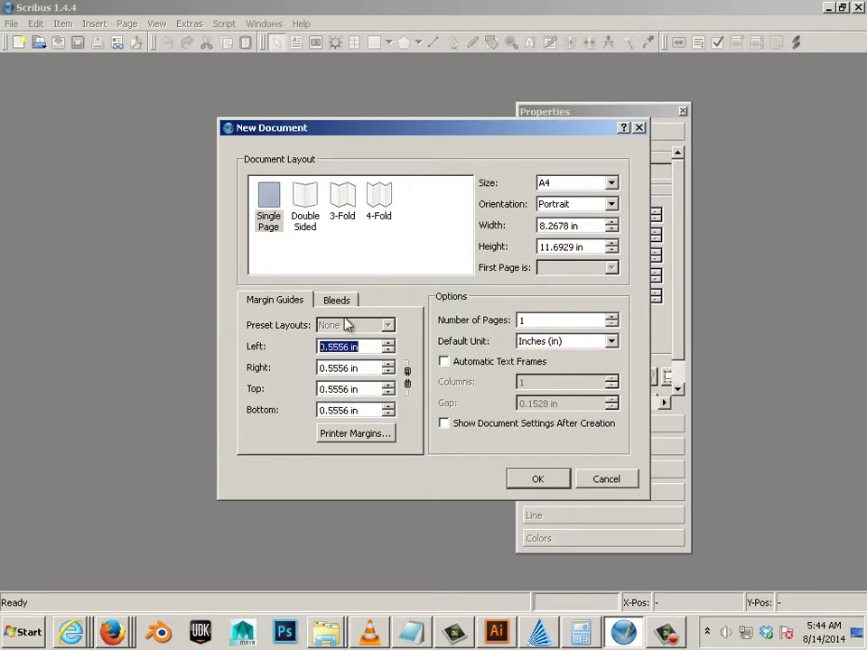
text(.125)
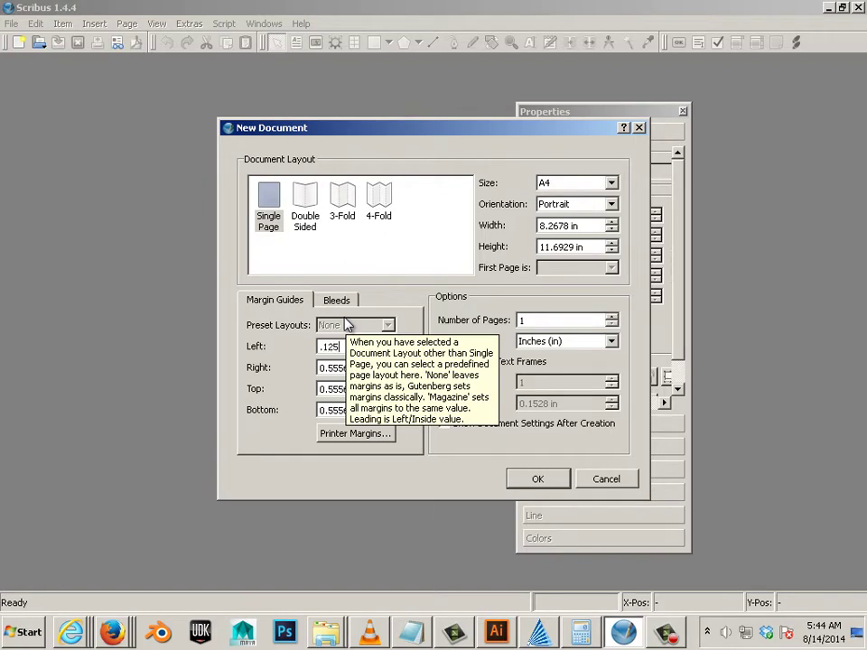
click(340, 369)
drag(360, 345, 297, 353)
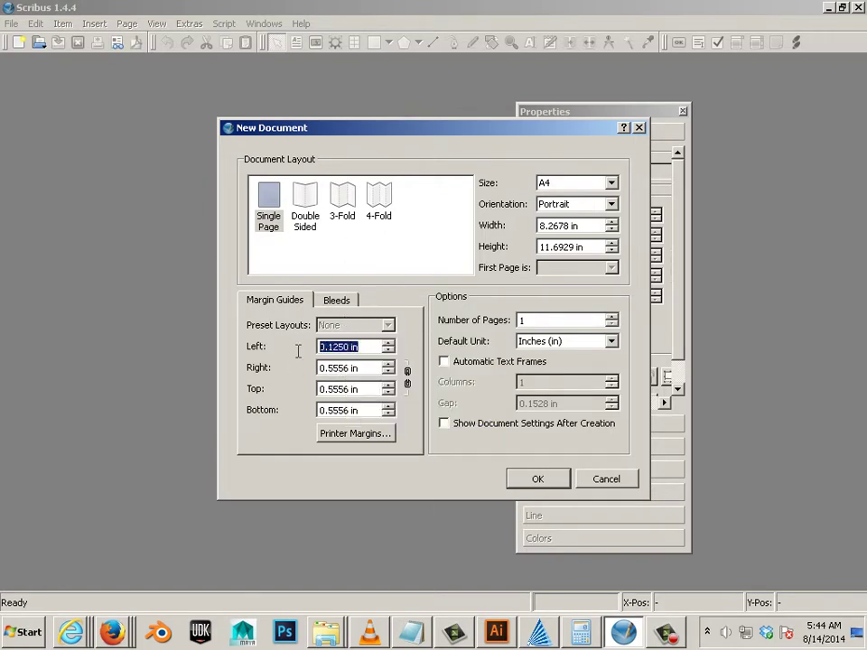
click(358, 369)
click(407, 377)
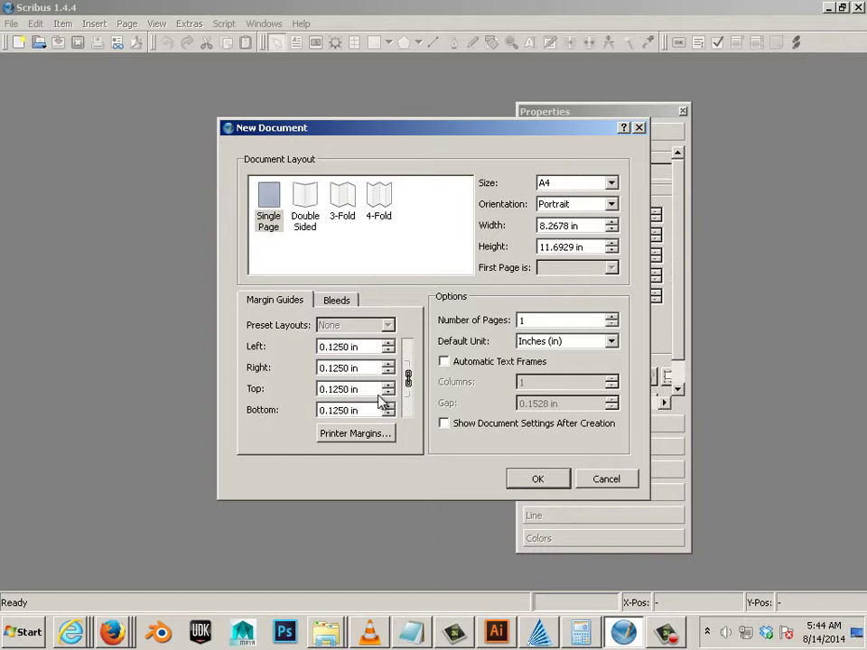
Set the page to 8.5 × 11 inches and create the document
drag(588, 225, 540, 226)
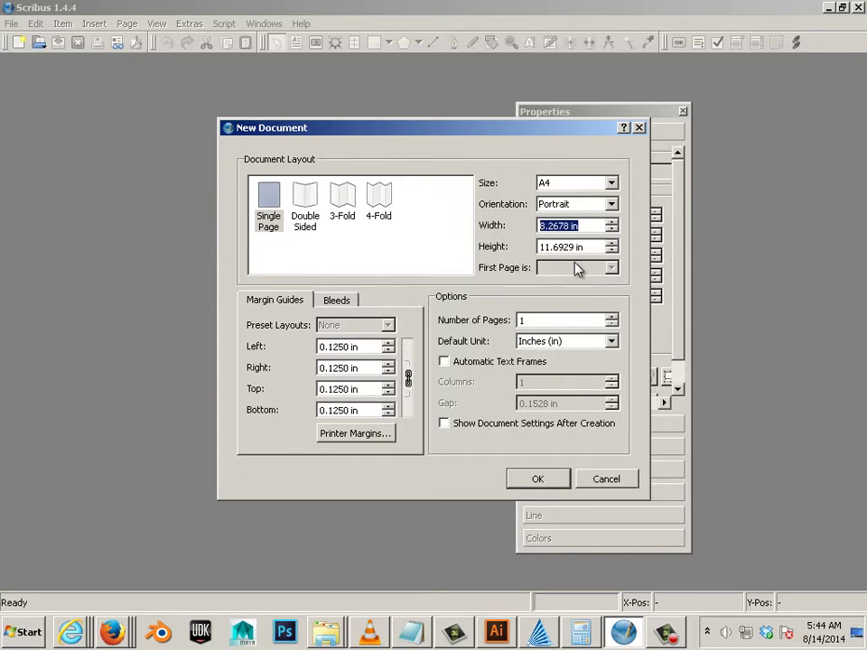
text(8.5)
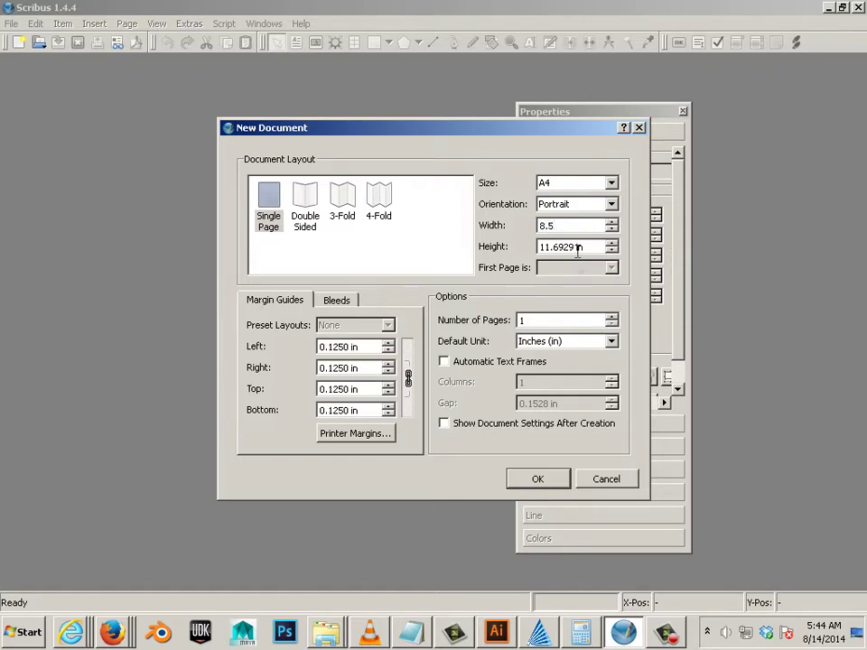
drag(583, 247, 500, 246)
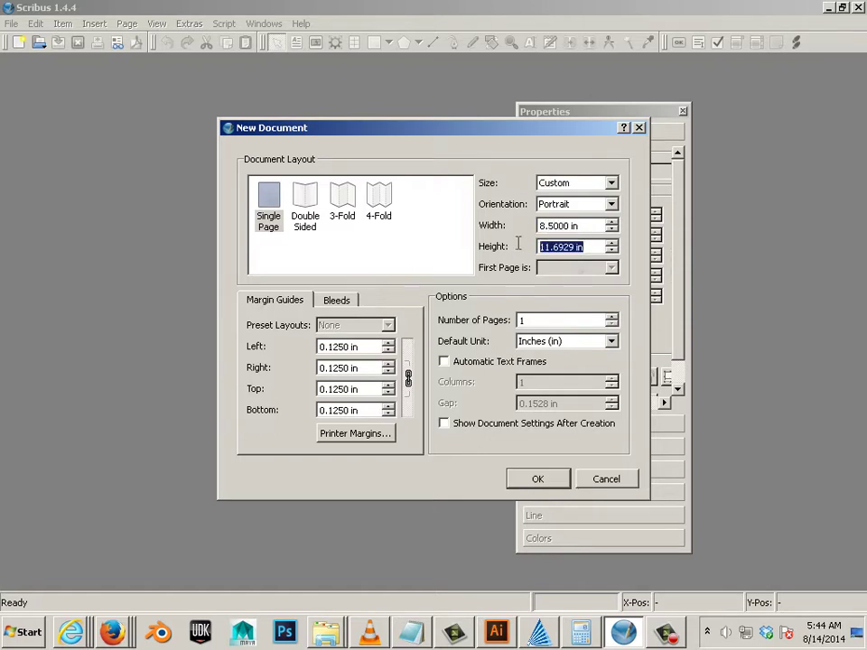
text(11)
click(579, 225)
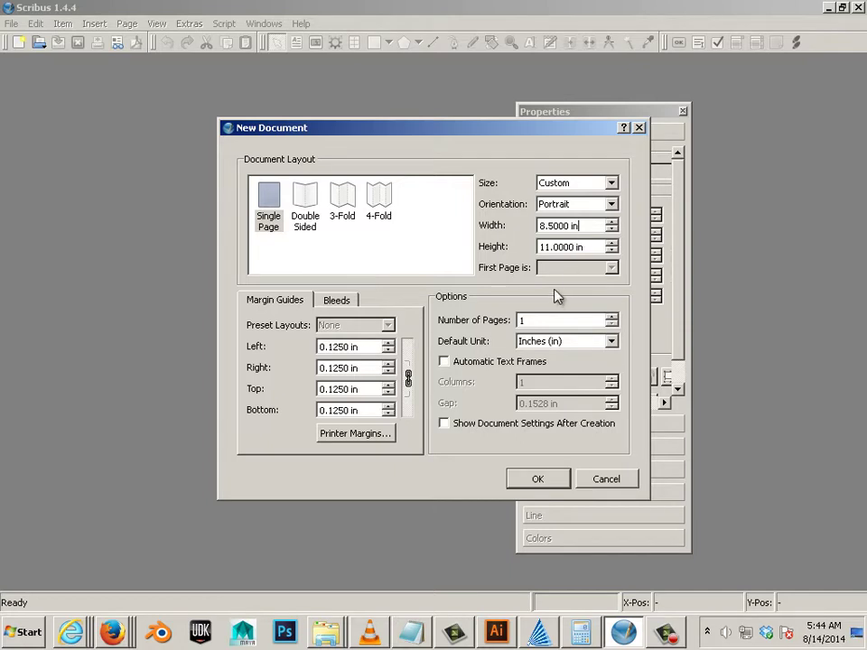
click(538, 478)
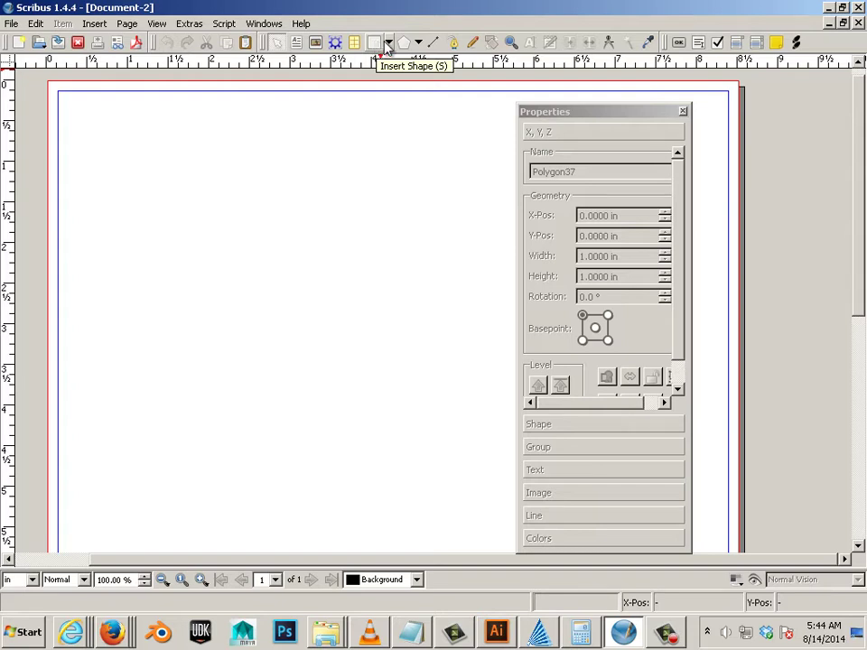
Draw a rectangle near the page's top left and size it 80 mm wide by 30 mm tall
click(380, 46)
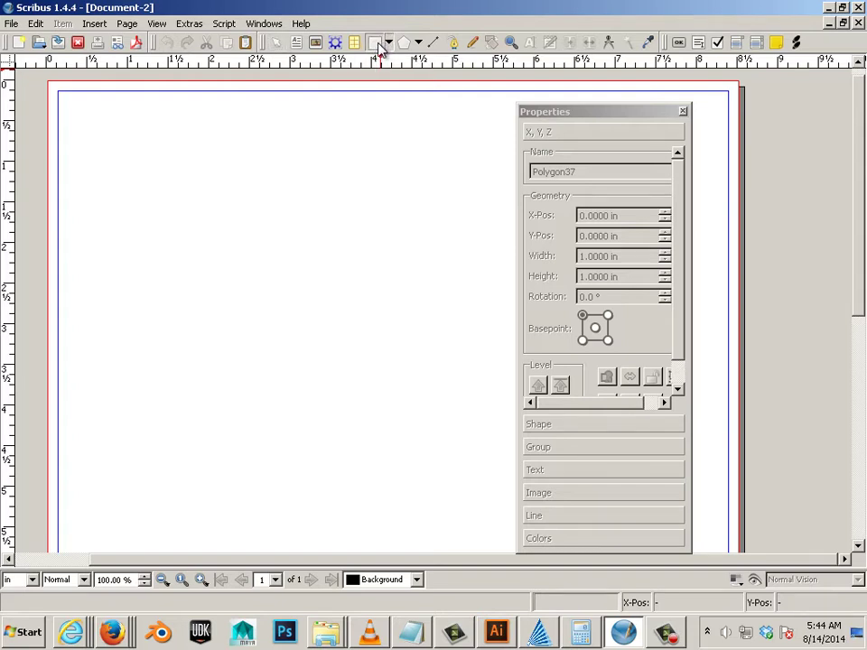
drag(121, 148, 312, 471)
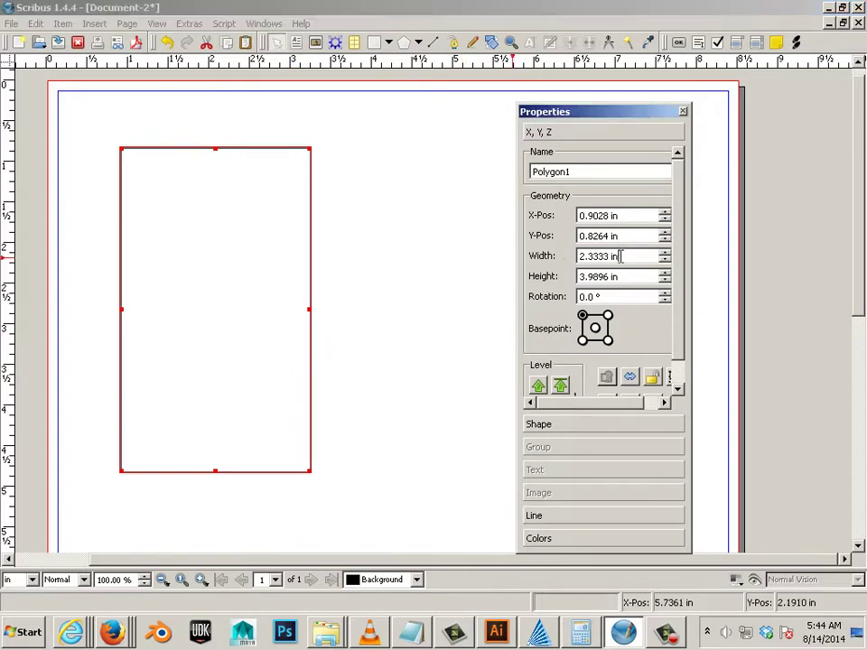
drag(618, 256, 583, 260)
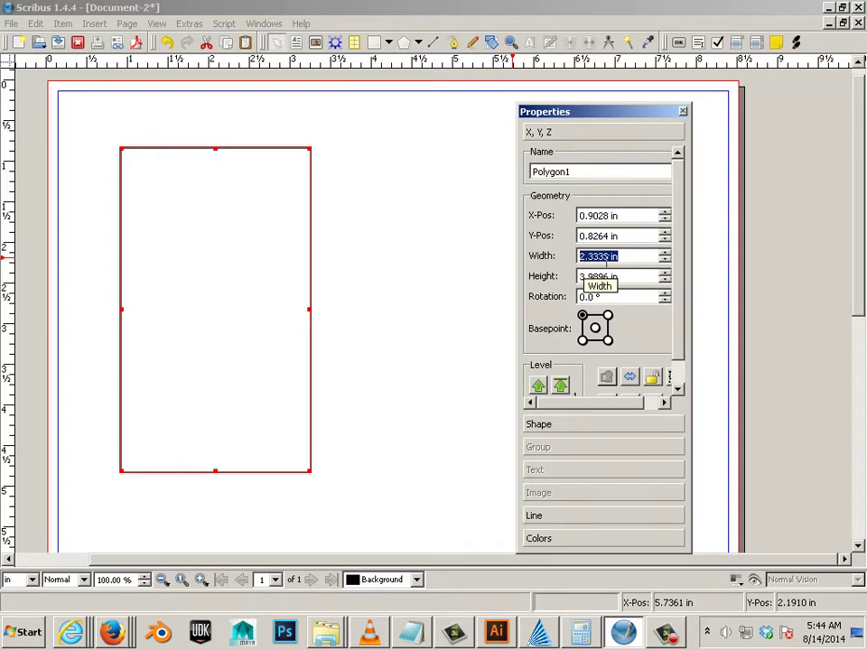
text(80mm)
key(Return)
key(Tab)
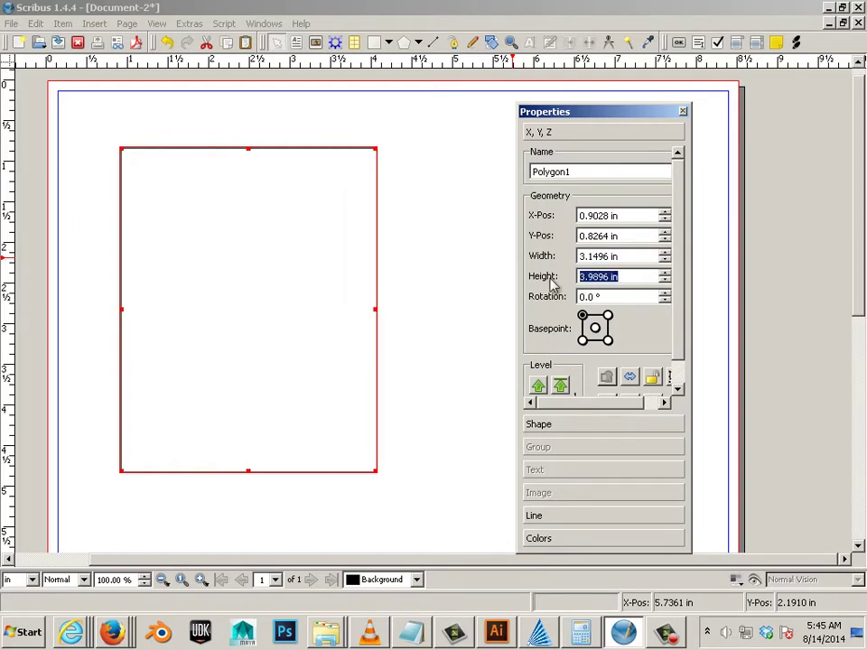
text(30mm)
key(Return)
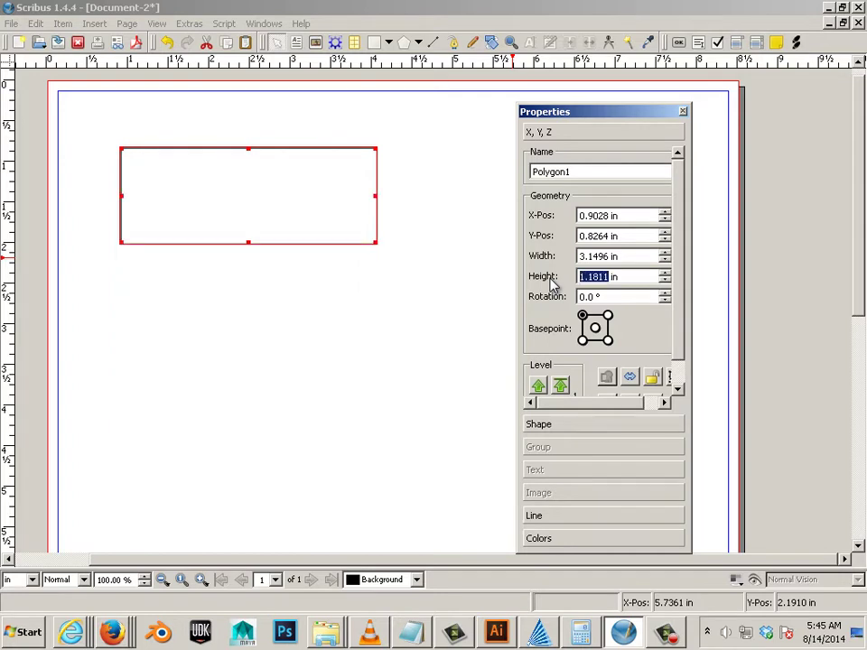
Check the rectangle's width, dismiss the ruler origin options, and reselect the rectangle
click(620, 257)
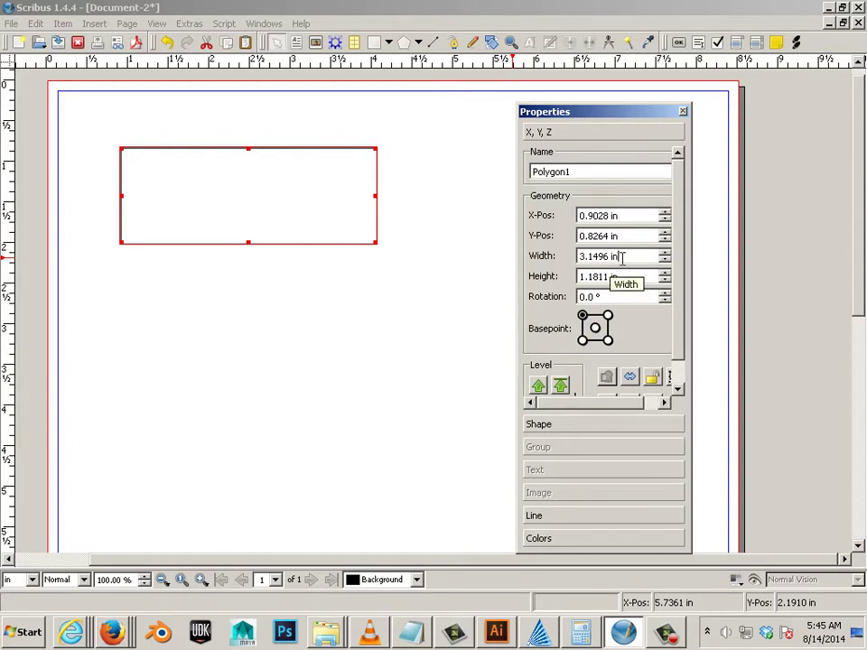
right_click(10, 63)
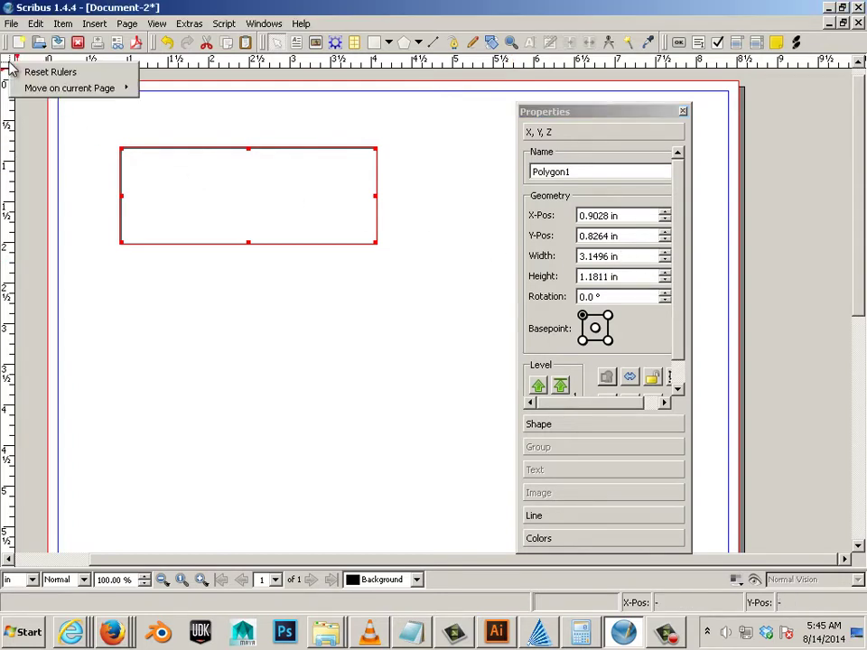
click(389, 123)
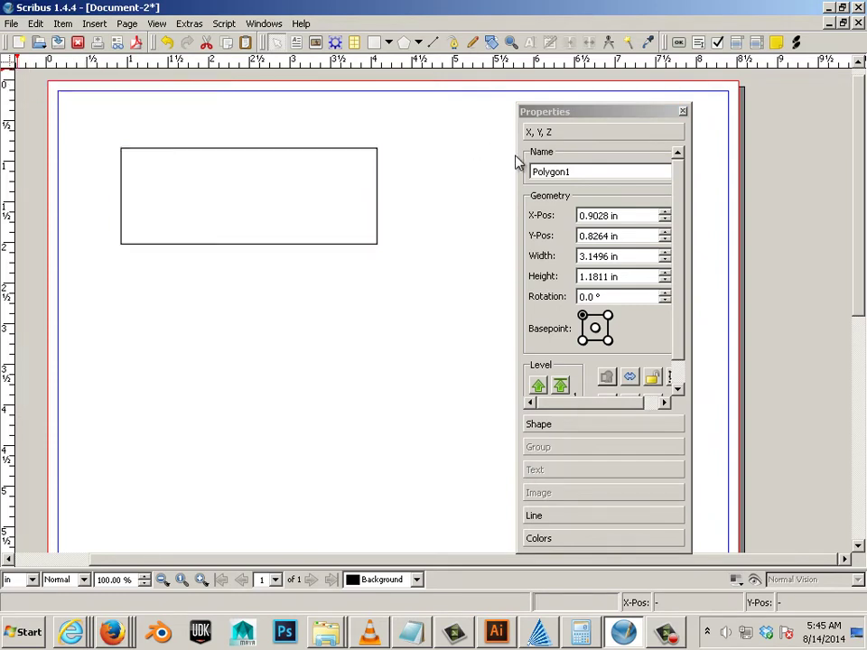
click(374, 235)
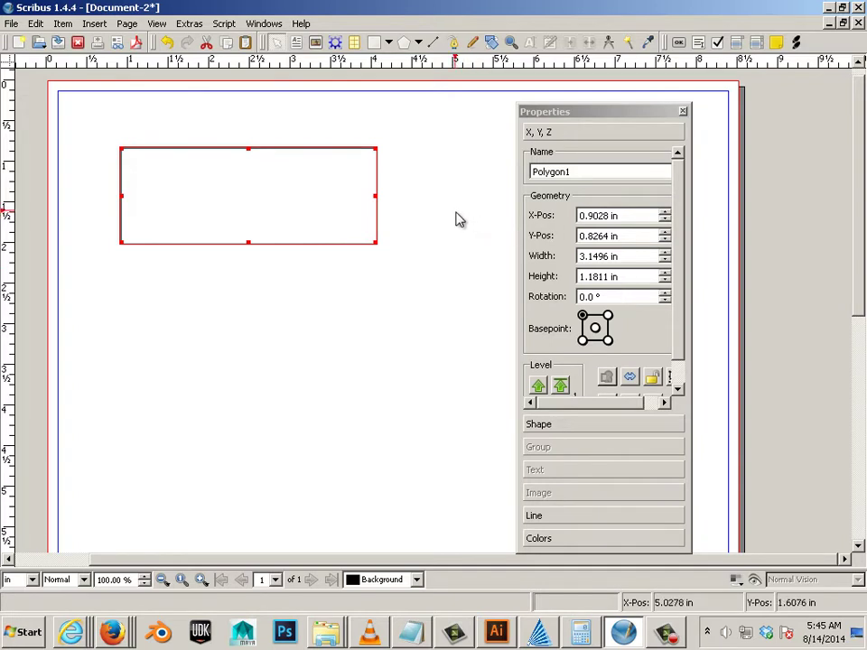
Start another new document with inches as the default unit
click(14, 24)
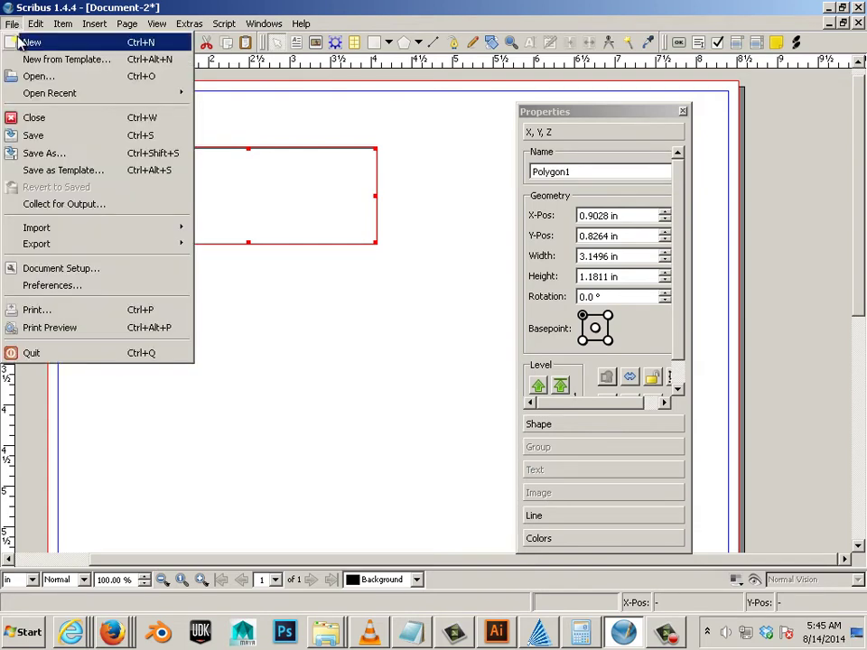
click(27, 43)
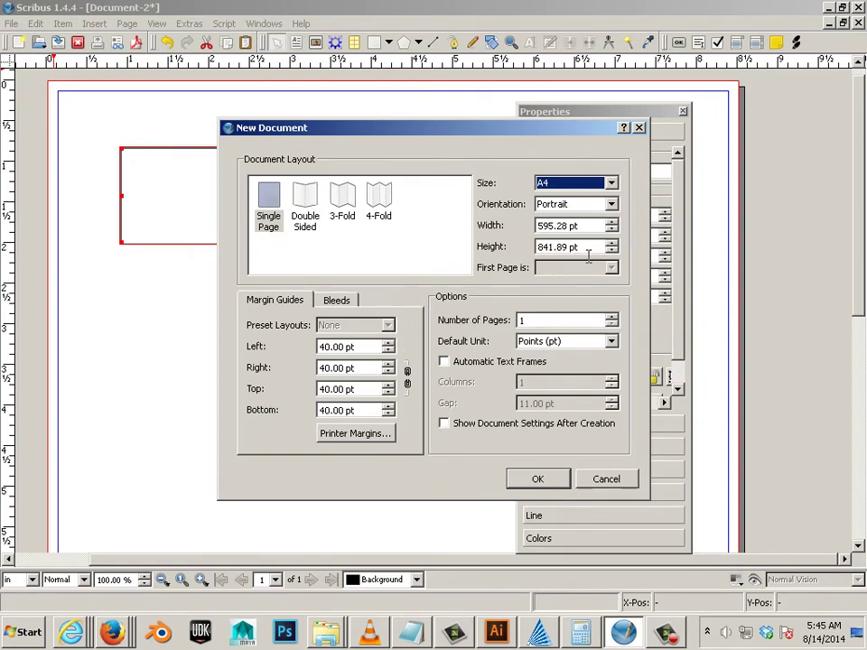
click(610, 345)
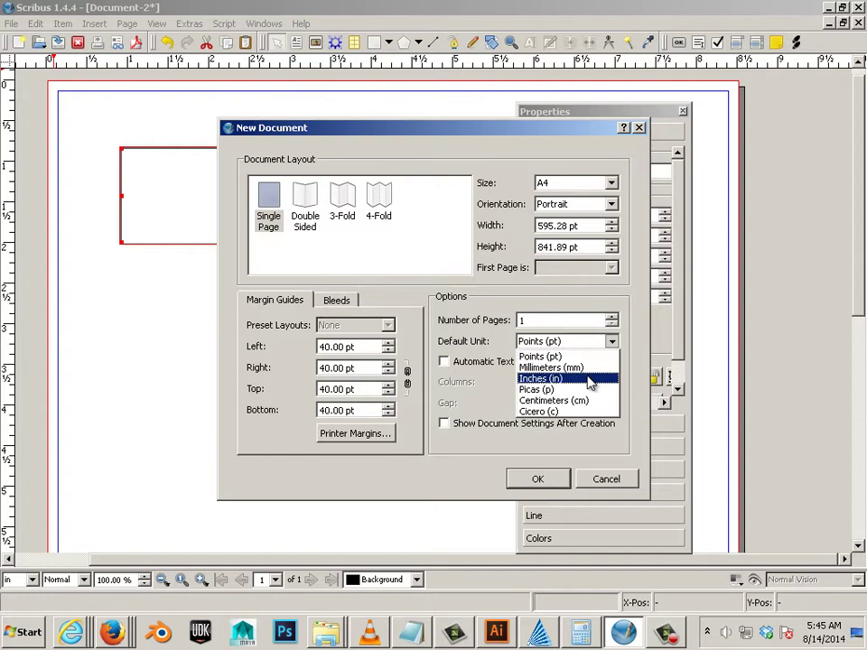
click(590, 380)
Set all margins to 0.25 in, linked to the left margin
drag(362, 347, 305, 344)
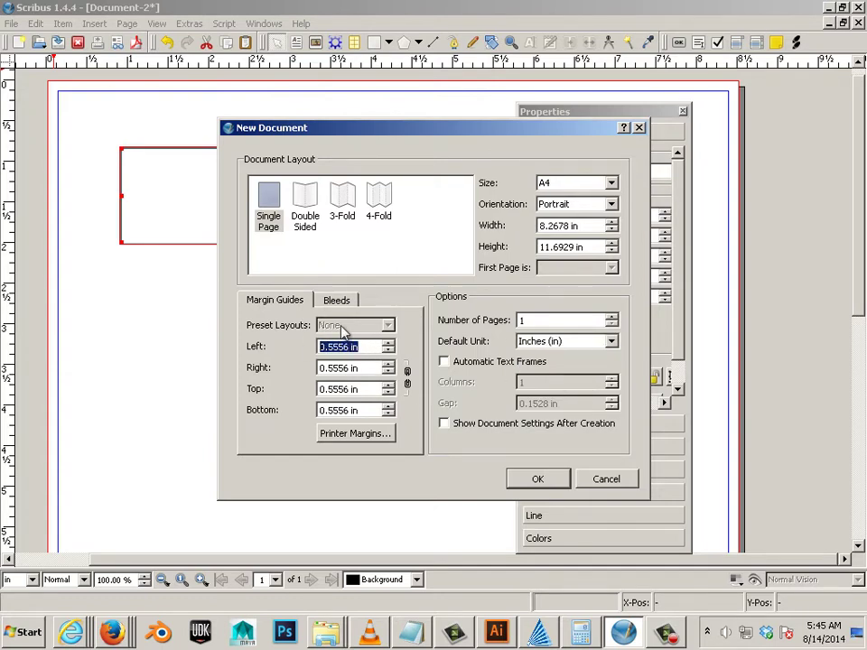
text(.25)
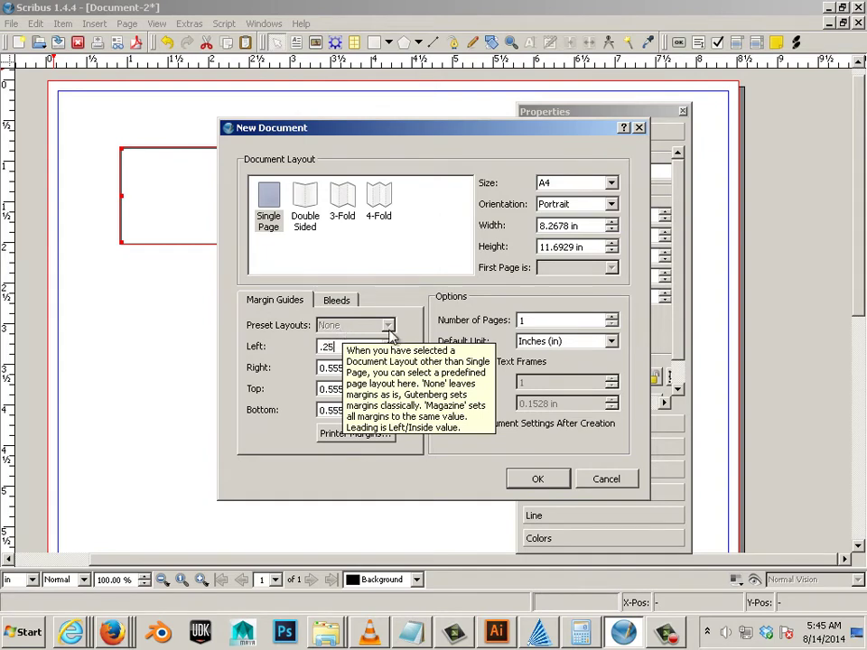
key(Tab)
click(407, 378)
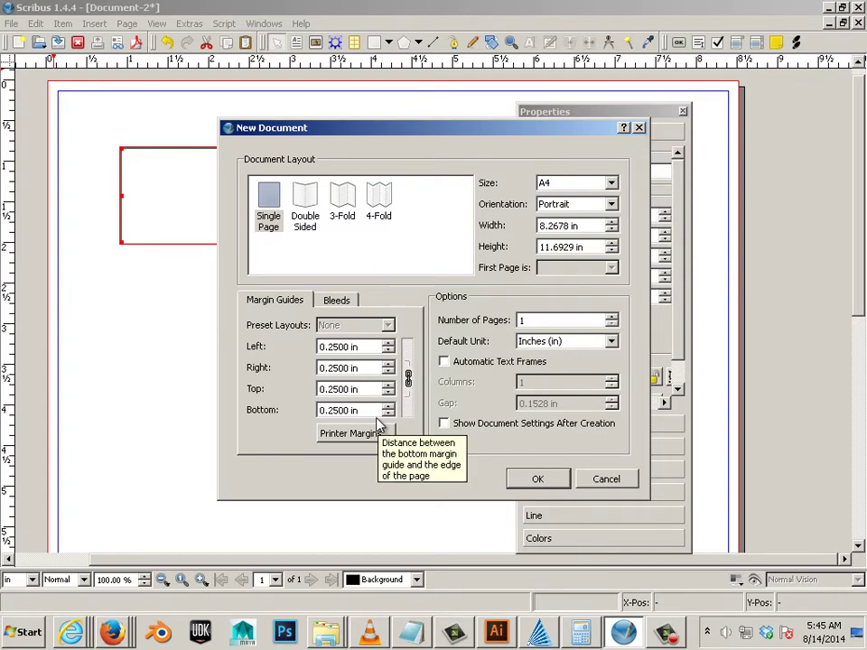
Set the page width to 8.5 in and height to 11 in
double_click(585, 227)
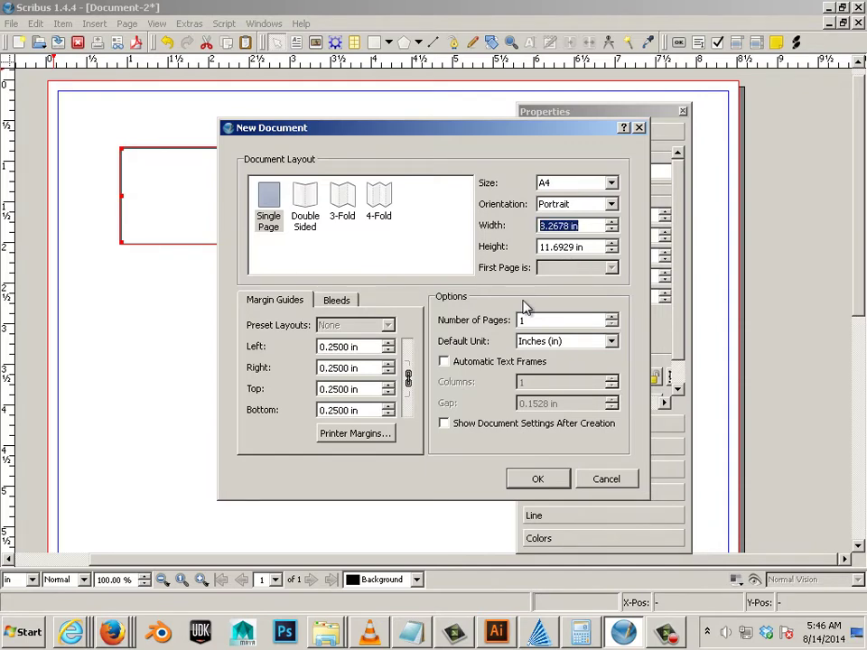
text(8.5)
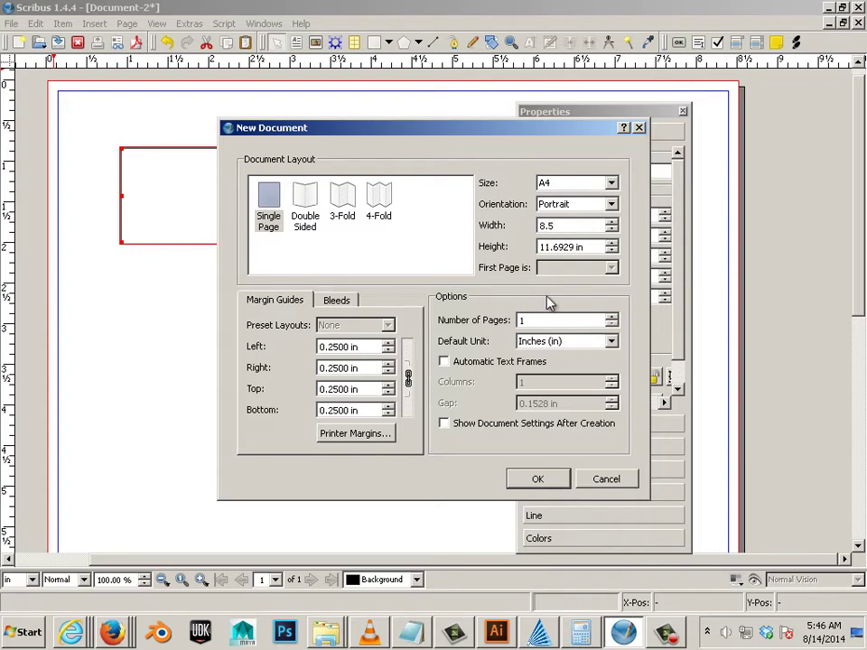
double_click(566, 248)
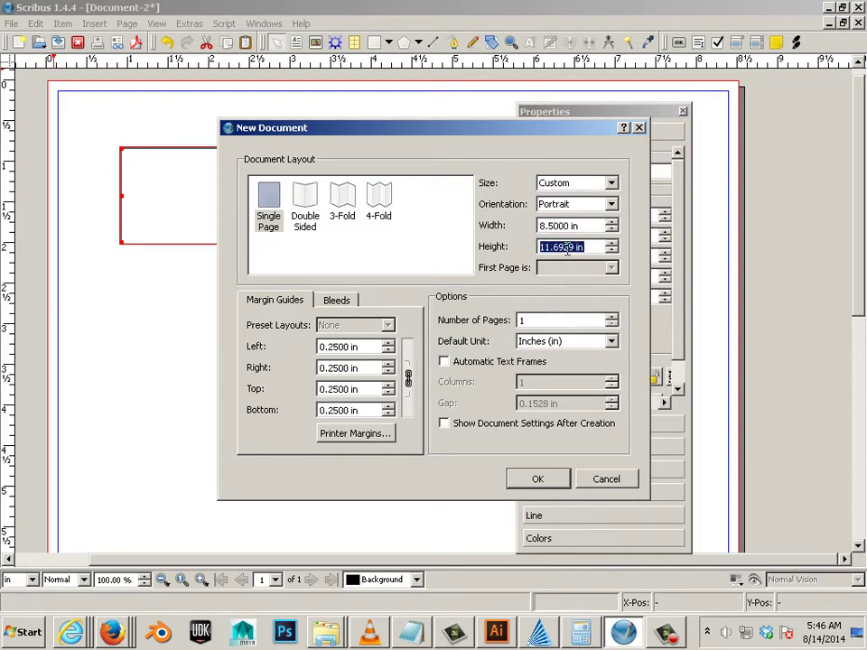
text(11)
click(579, 207)
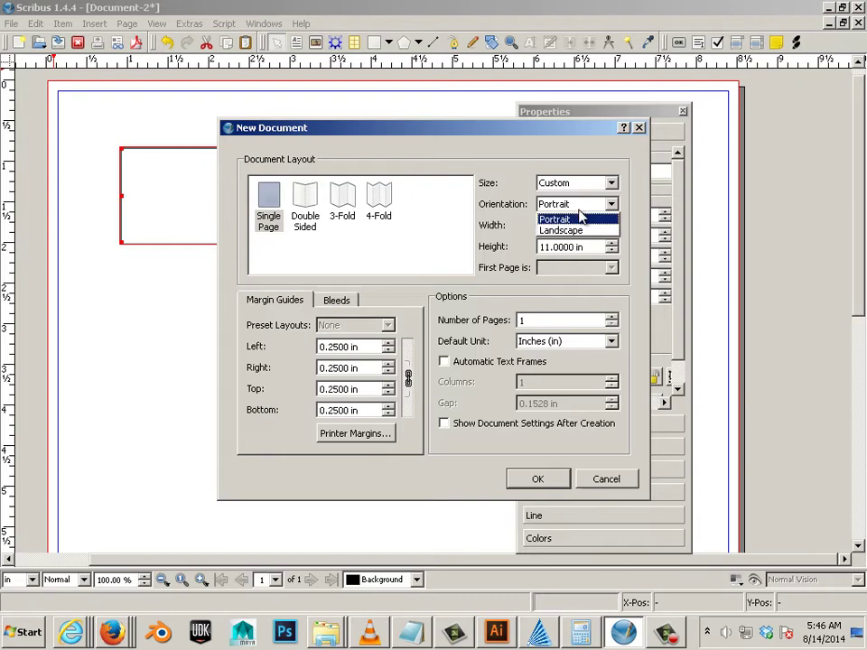
Keep Portrait orientation, switch units to millimetres, and create the 215.9 × 279.4 mm document
click(567, 285)
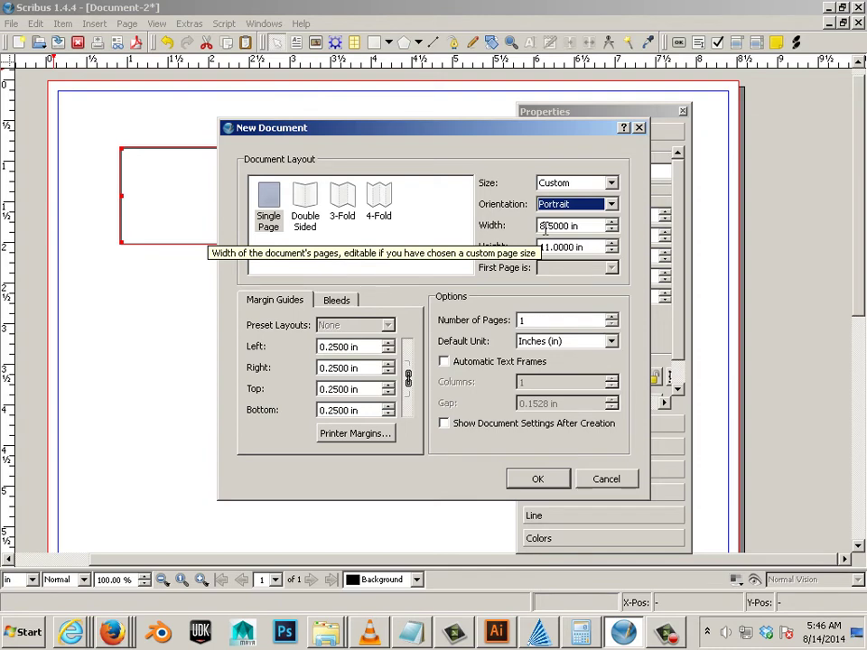
click(608, 342)
click(593, 369)
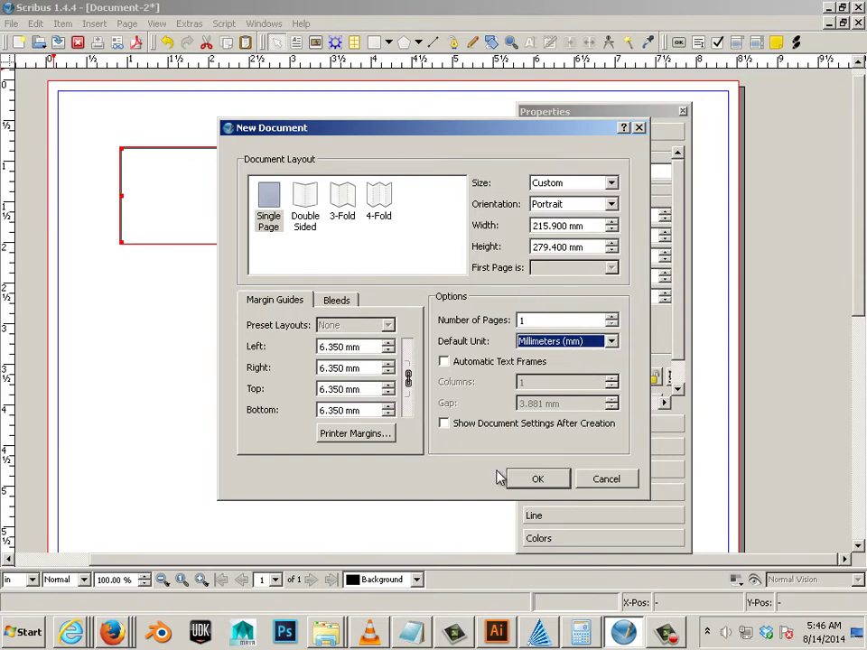
click(527, 482)
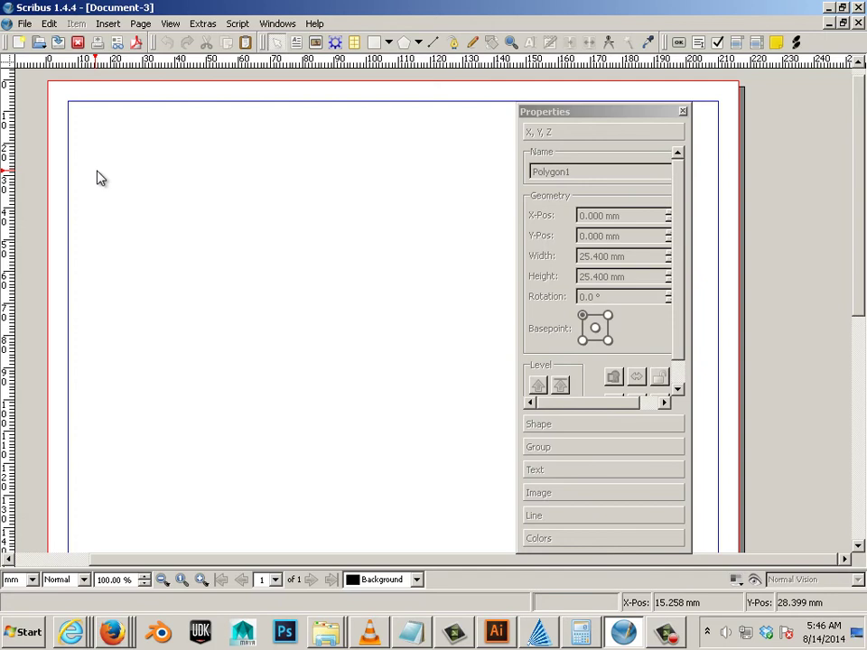
Draw a rectangle at the page's top left and resize it to 80 × 30 mm
click(374, 43)
mouse_move(155, 145)
mouse_down()
mouse_move(273, 377)
mouse_move(302, 409)
mouse_up()
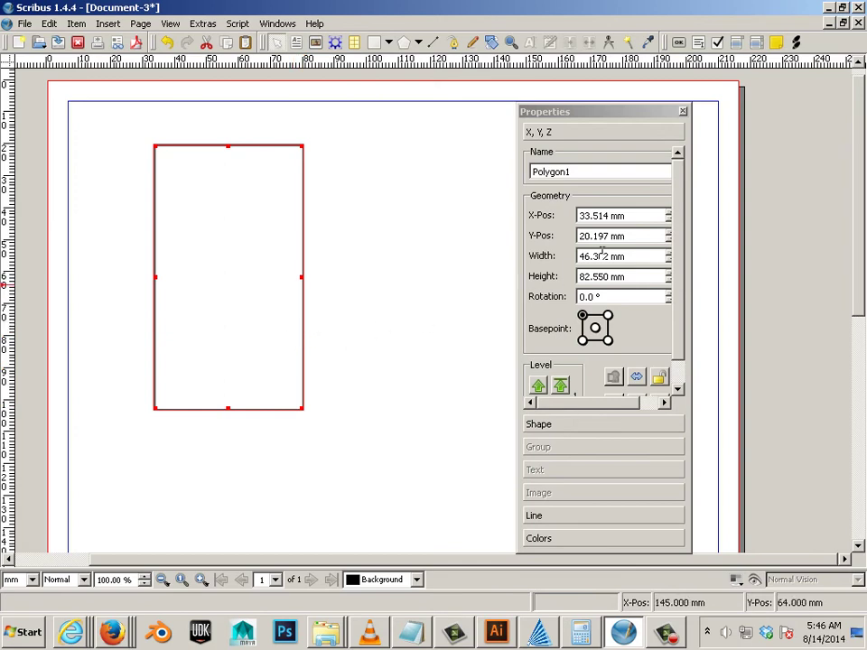
drag(631, 259, 544, 255)
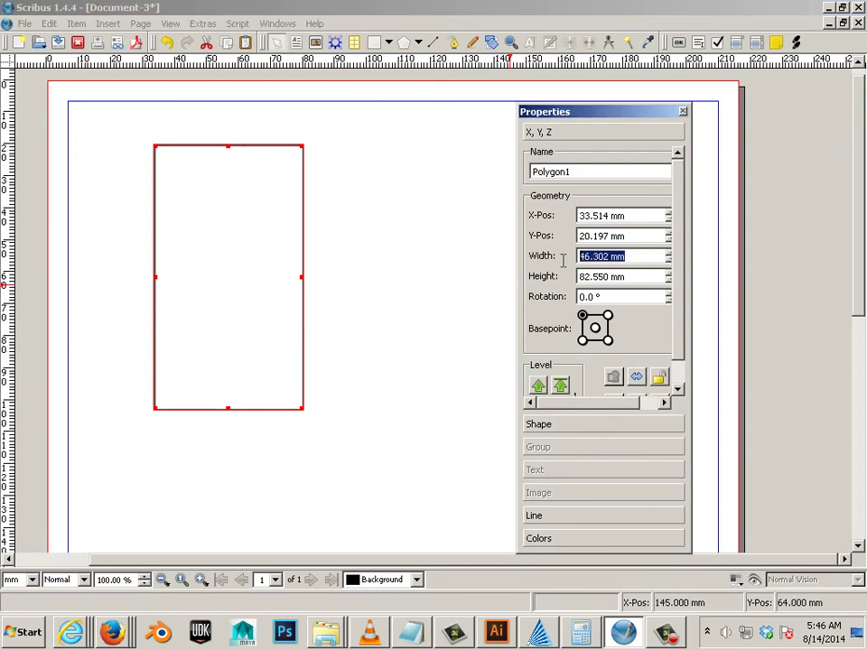
text(80)
click(639, 274)
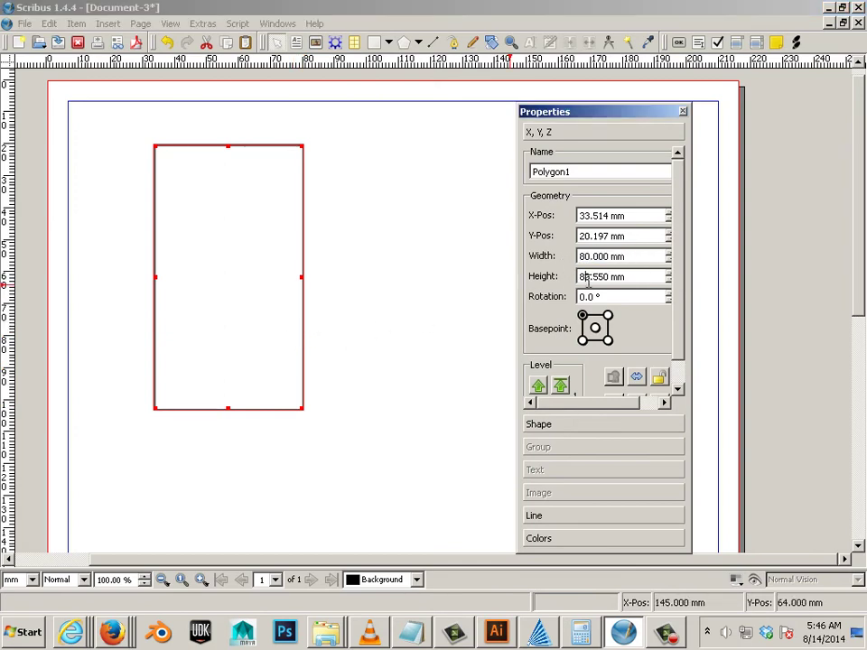
text(30)
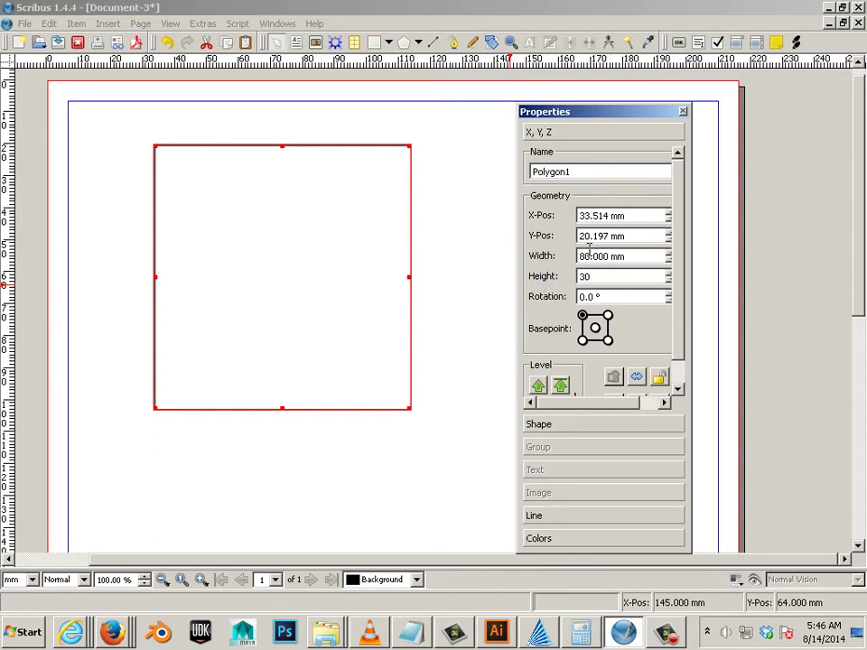
key(Return)
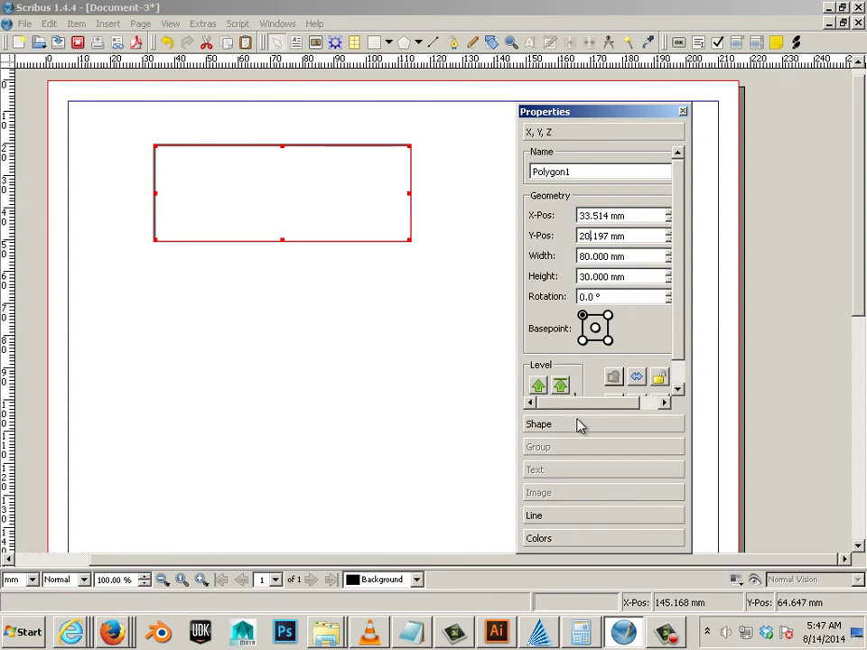
click(461, 315)
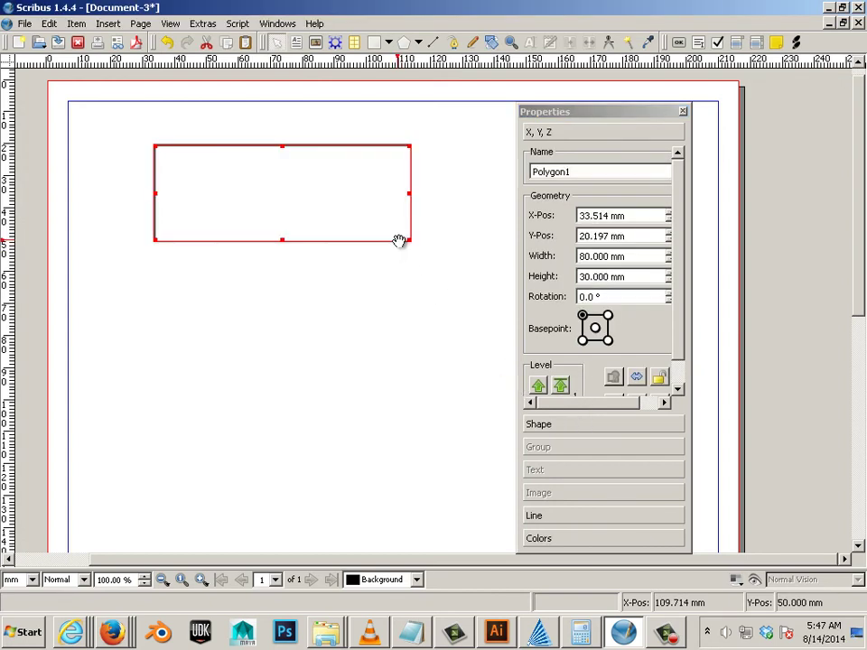
Give Polygon1 a 2.88 mm corner radius, then deselect and reselect it to verify
click(547, 422)
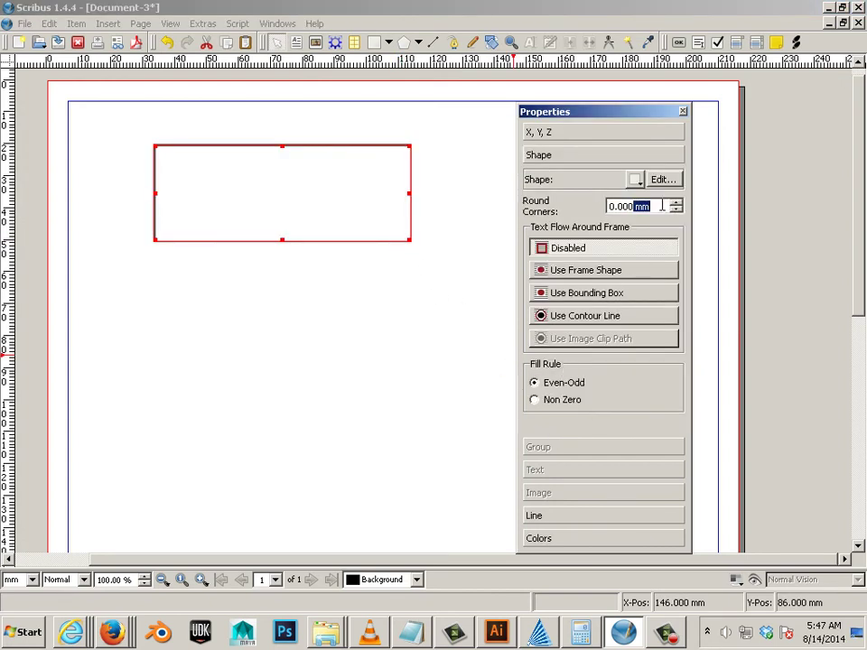
drag(661, 206, 603, 205)
text(2.88)
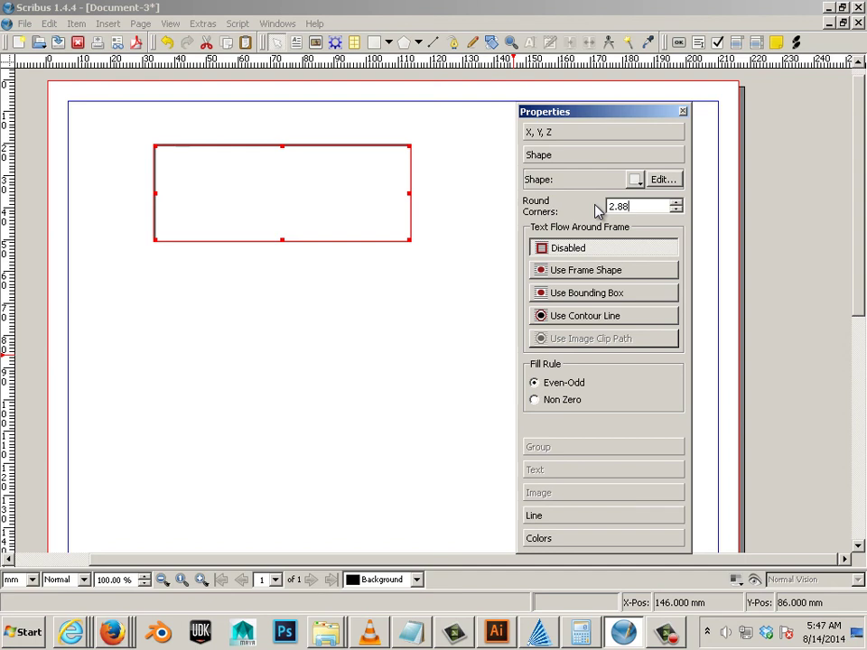
key(Return)
click(446, 290)
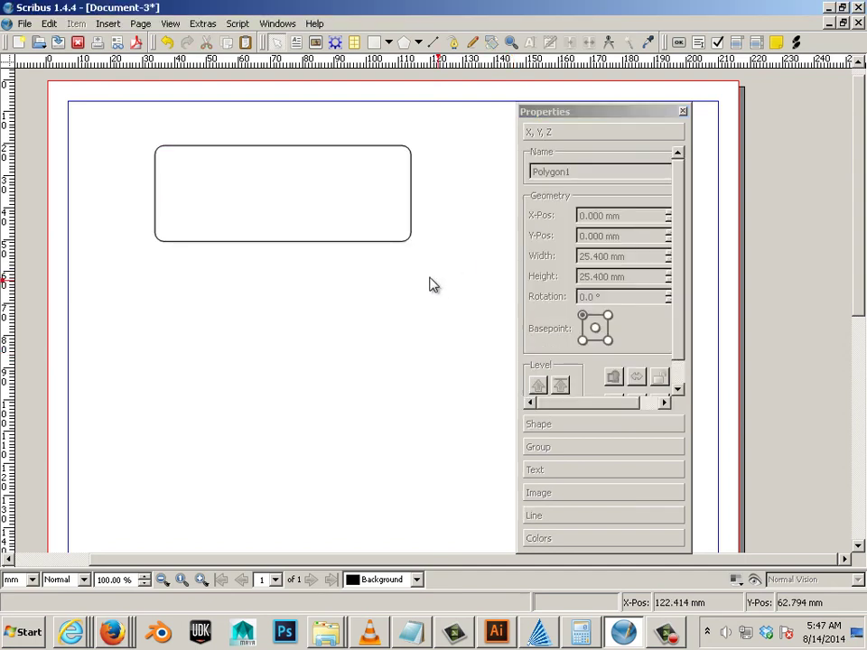
click(402, 241)
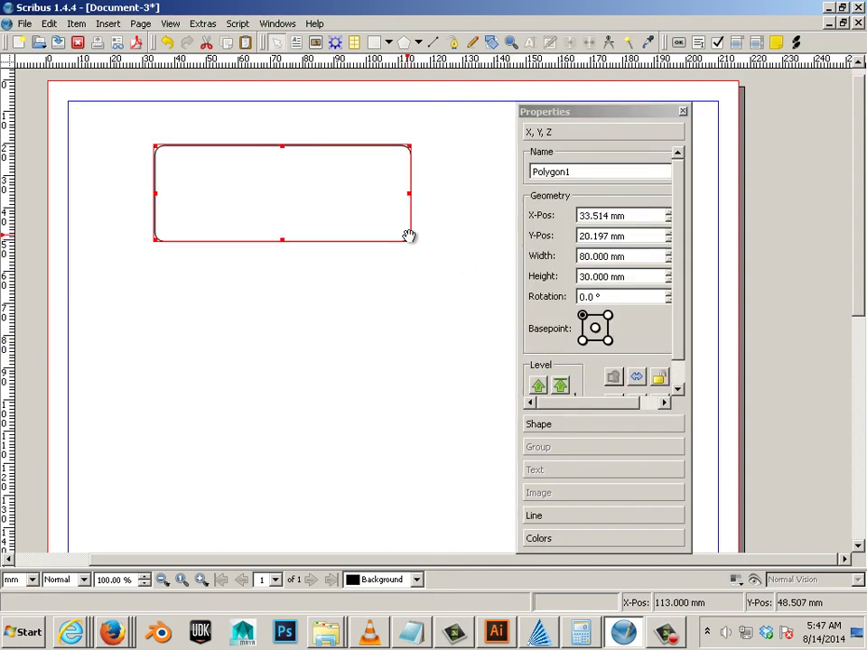